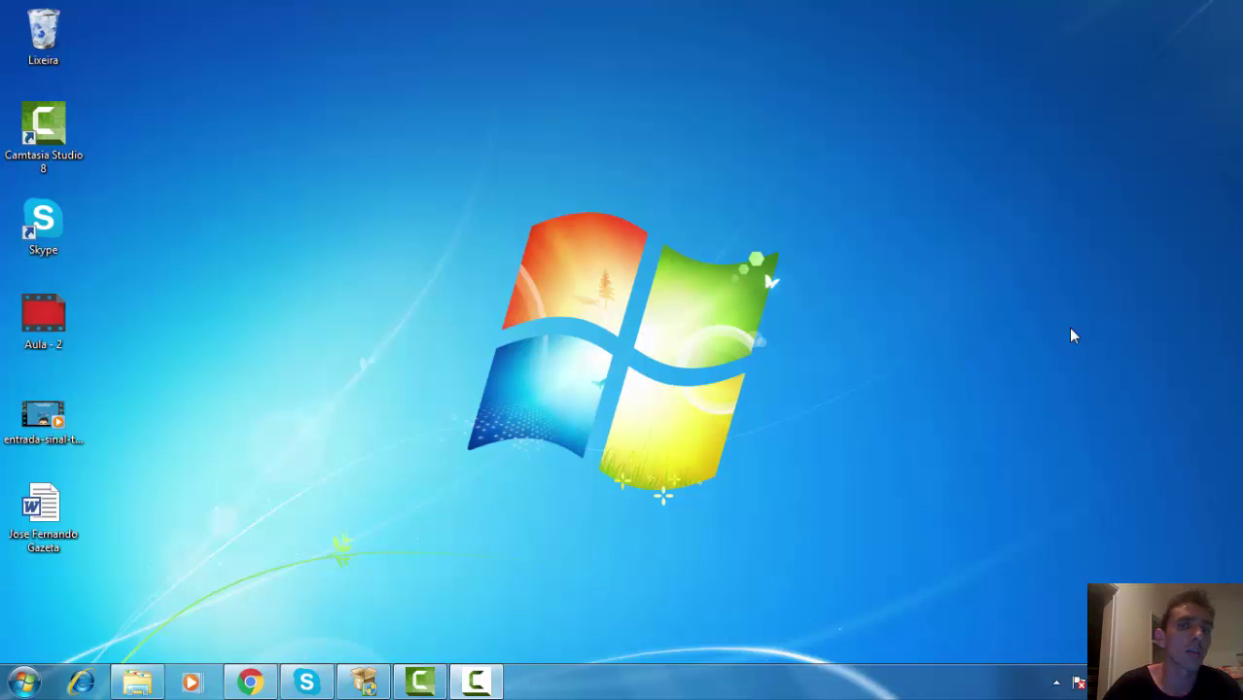
Step: Show the SQL Server Installation Center, browse the SQLManagementStudio_x86_ENU (1) setup folder in Backup_Novo, and close the folder window
click(361, 685)
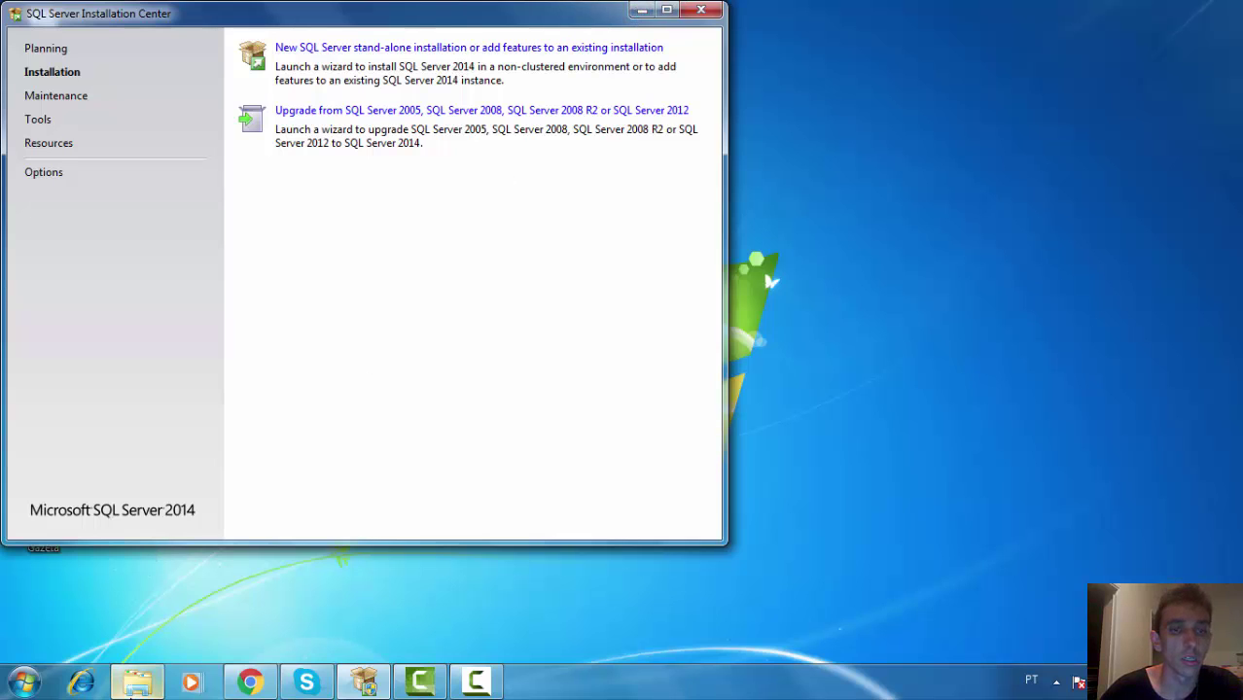
click(137, 684)
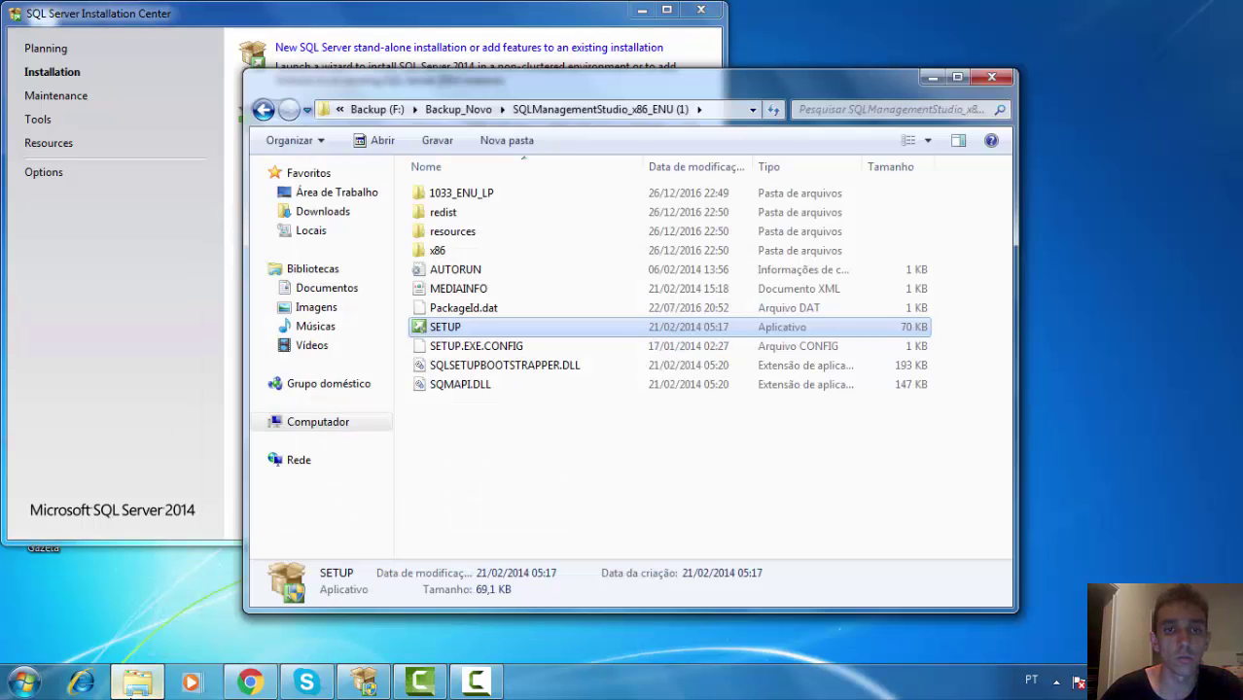
click(261, 111)
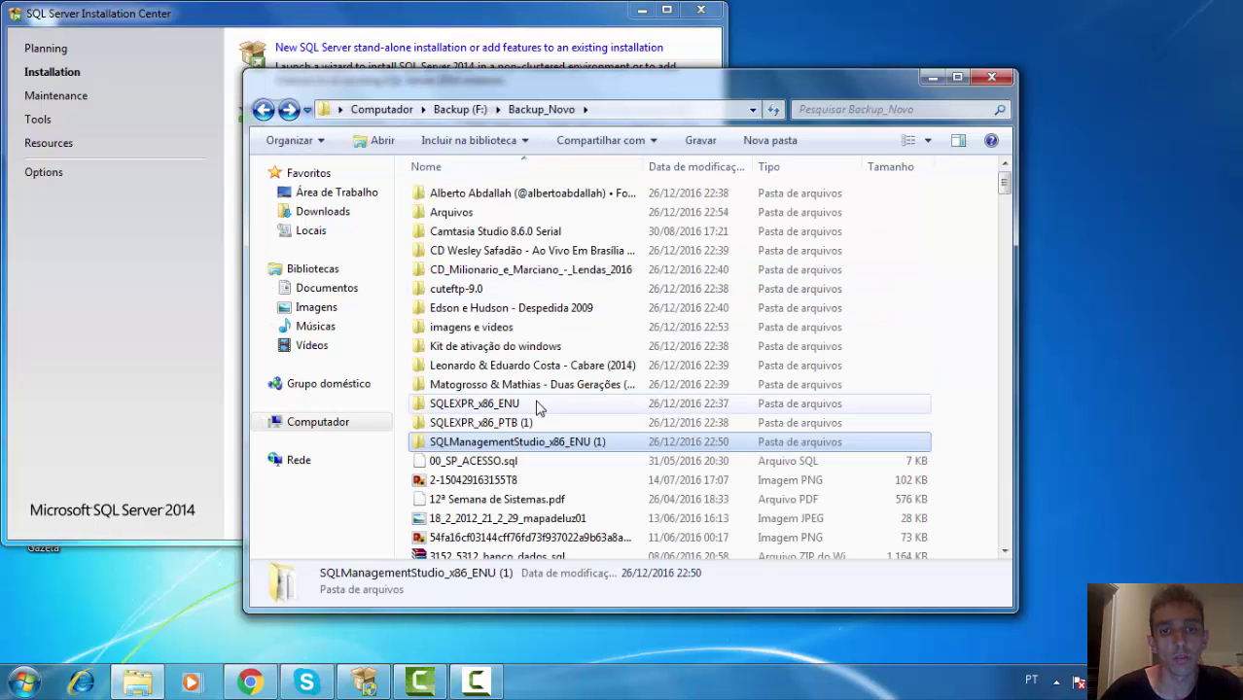
double_click(544, 446)
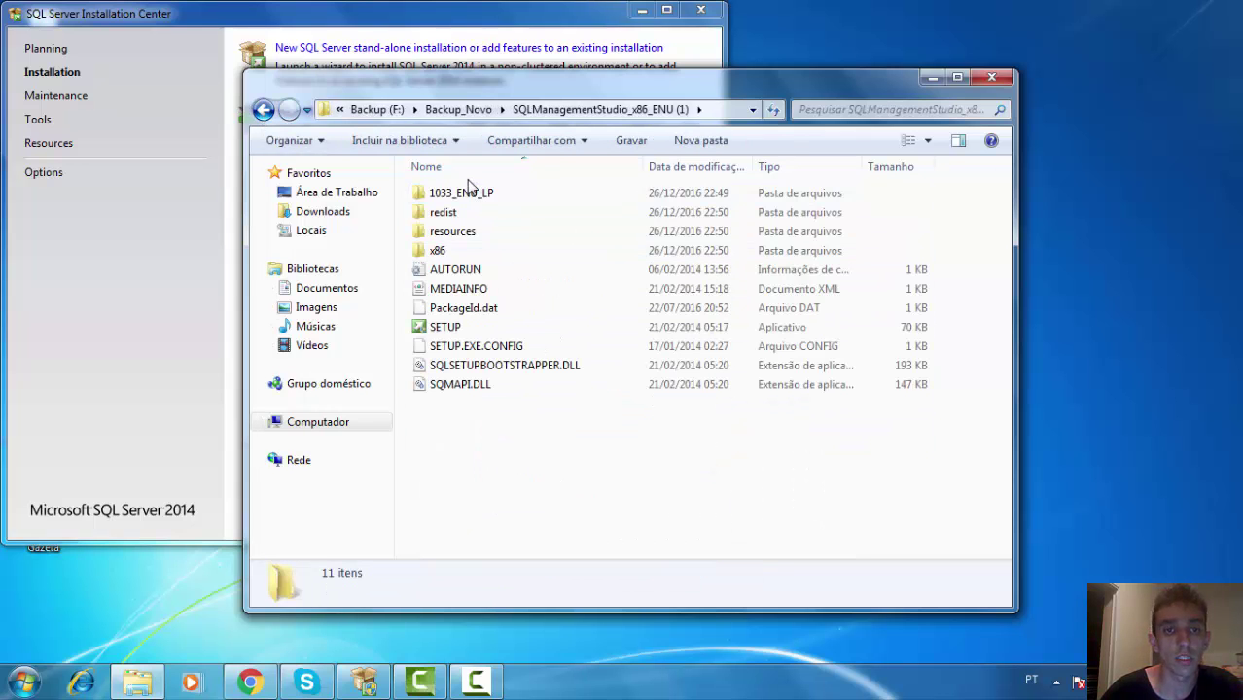
click(982, 78)
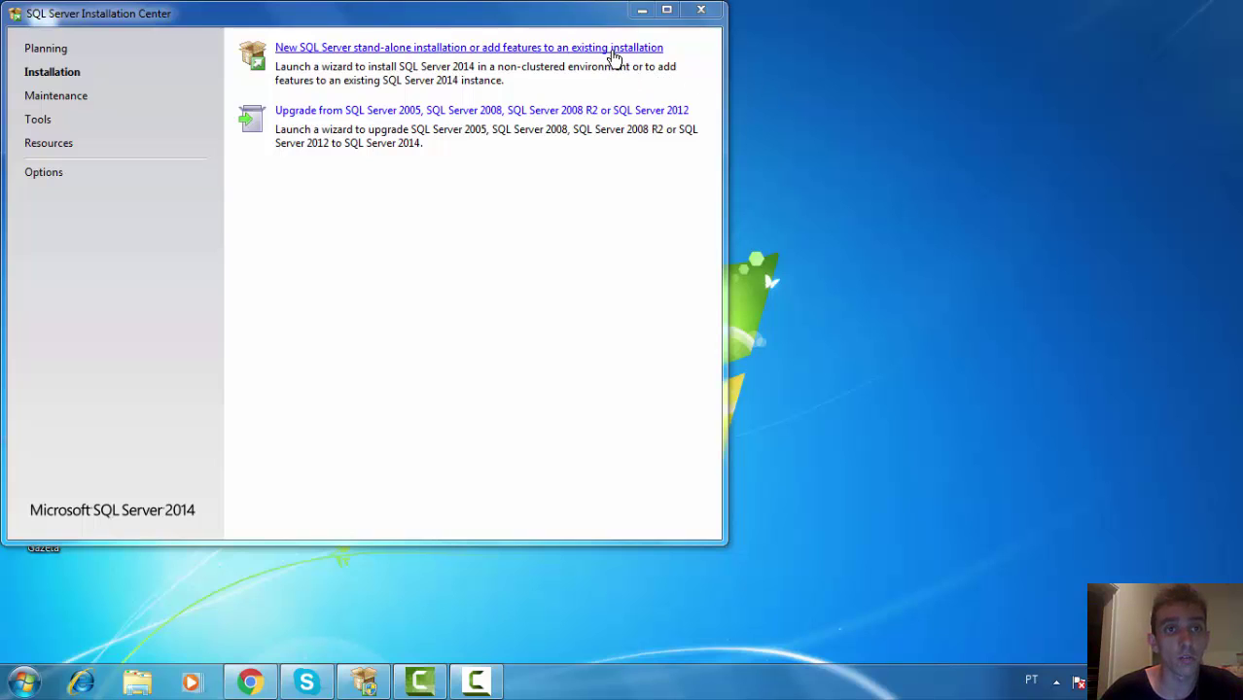
Step: Launch the stand-alone installation wizard and proceed with performing a new installation of SQL Server 2014
click(613, 54)
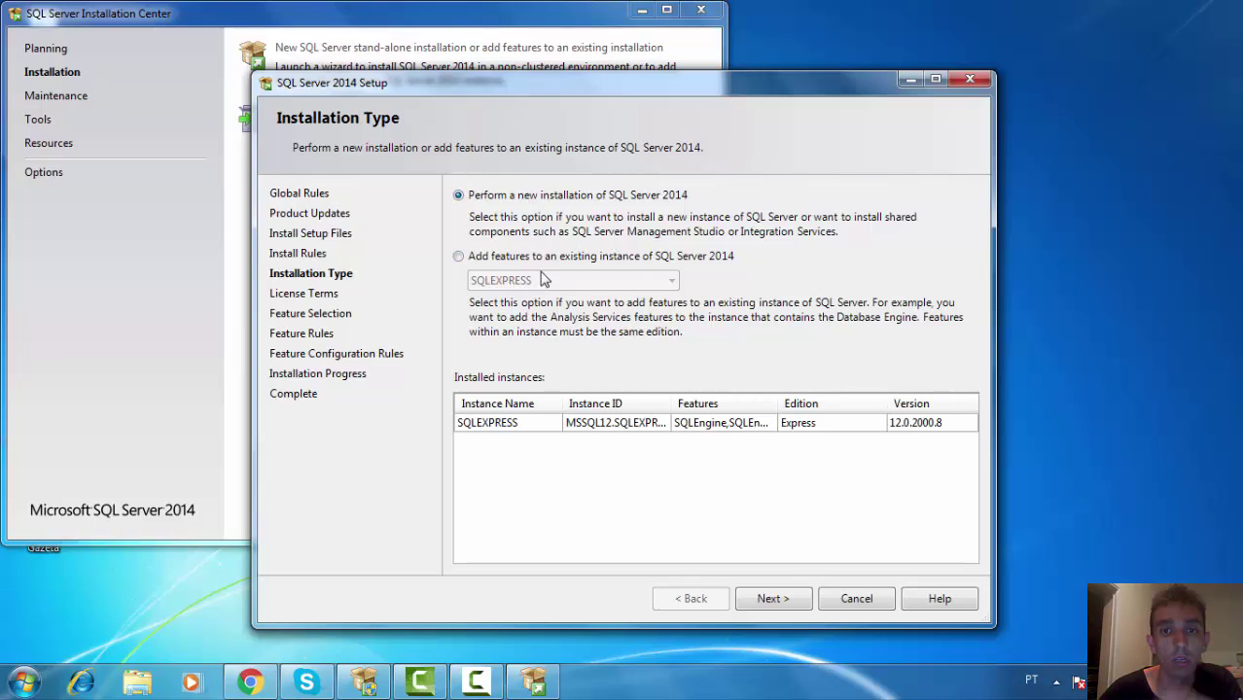
click(792, 604)
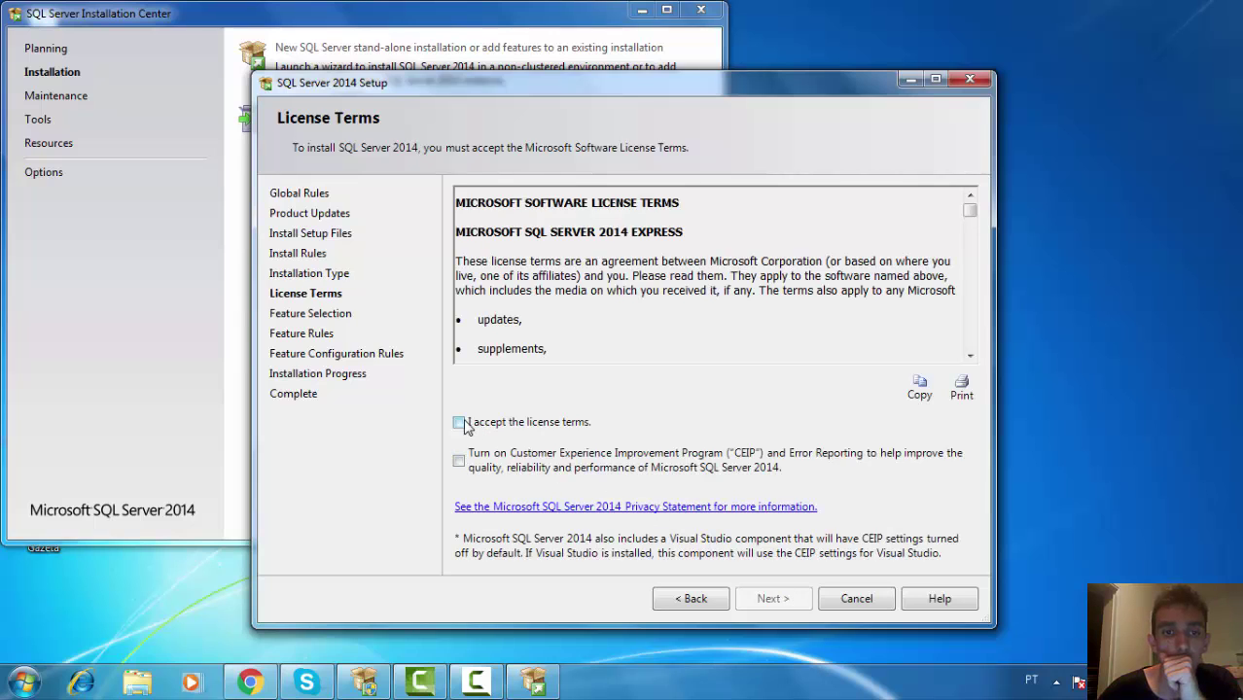
Step: Accept the license terms and start installing the preselected shared features, including Management Tools - Complete, dismissing the Windows color scheme prompt
click(459, 423)
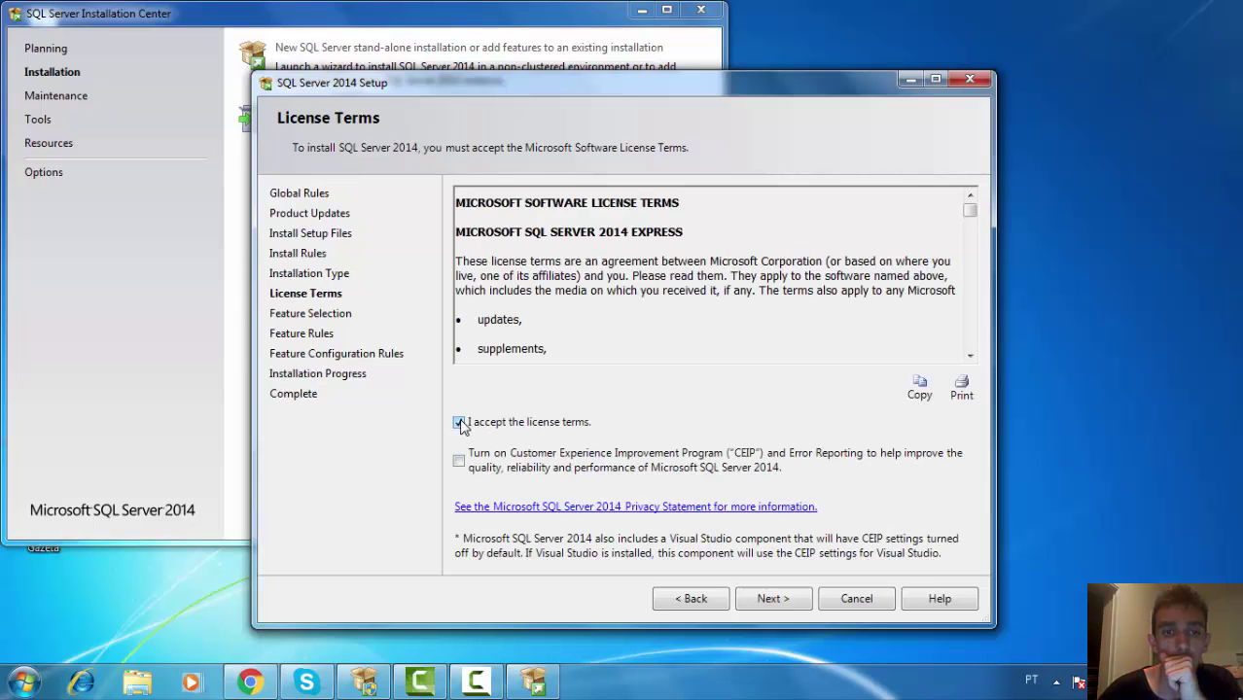
click(770, 599)
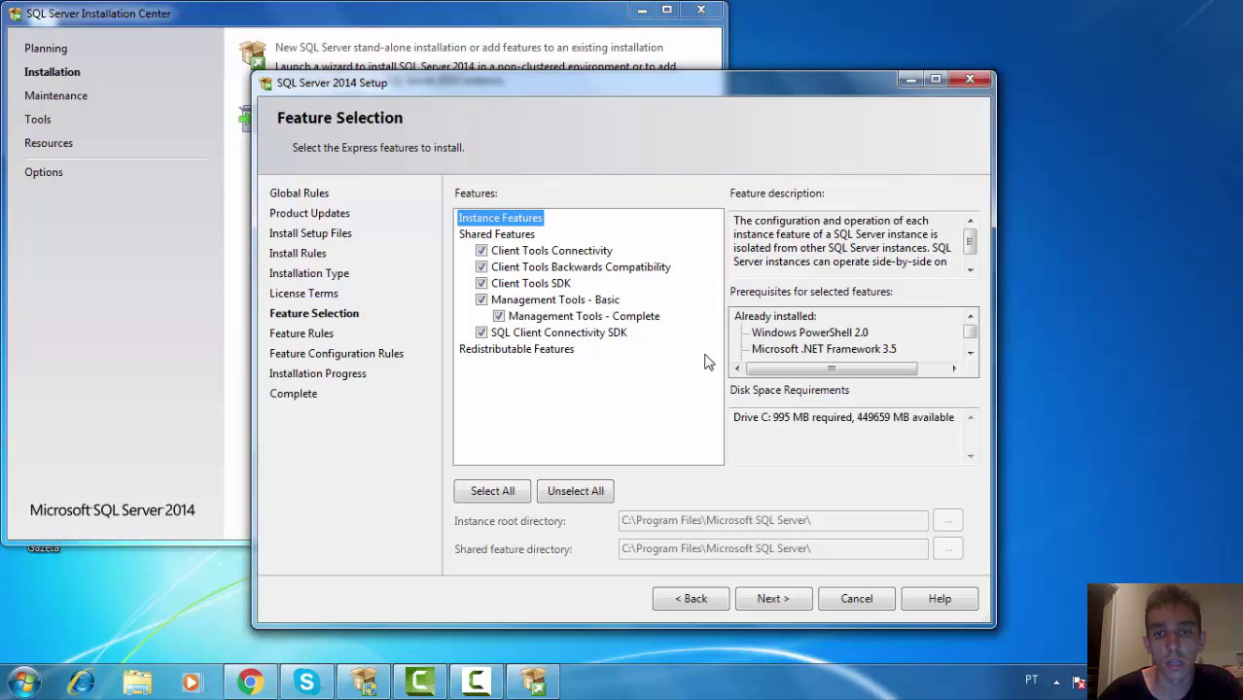
click(799, 599)
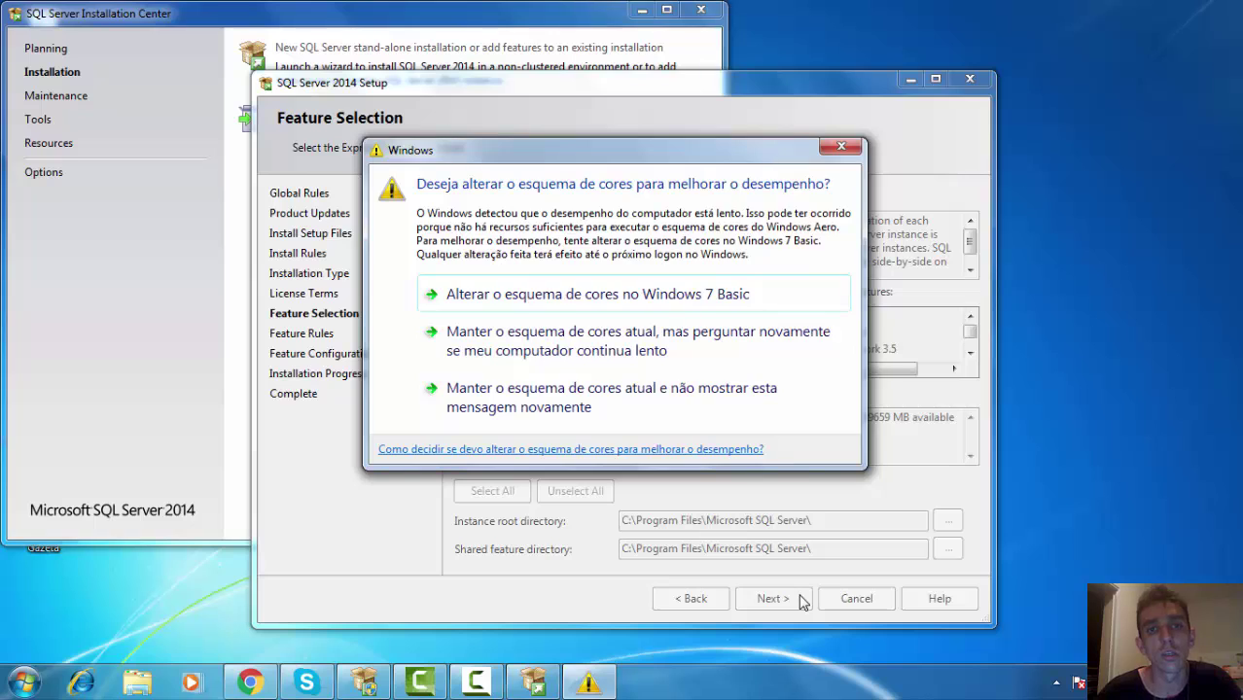
key(Escape)
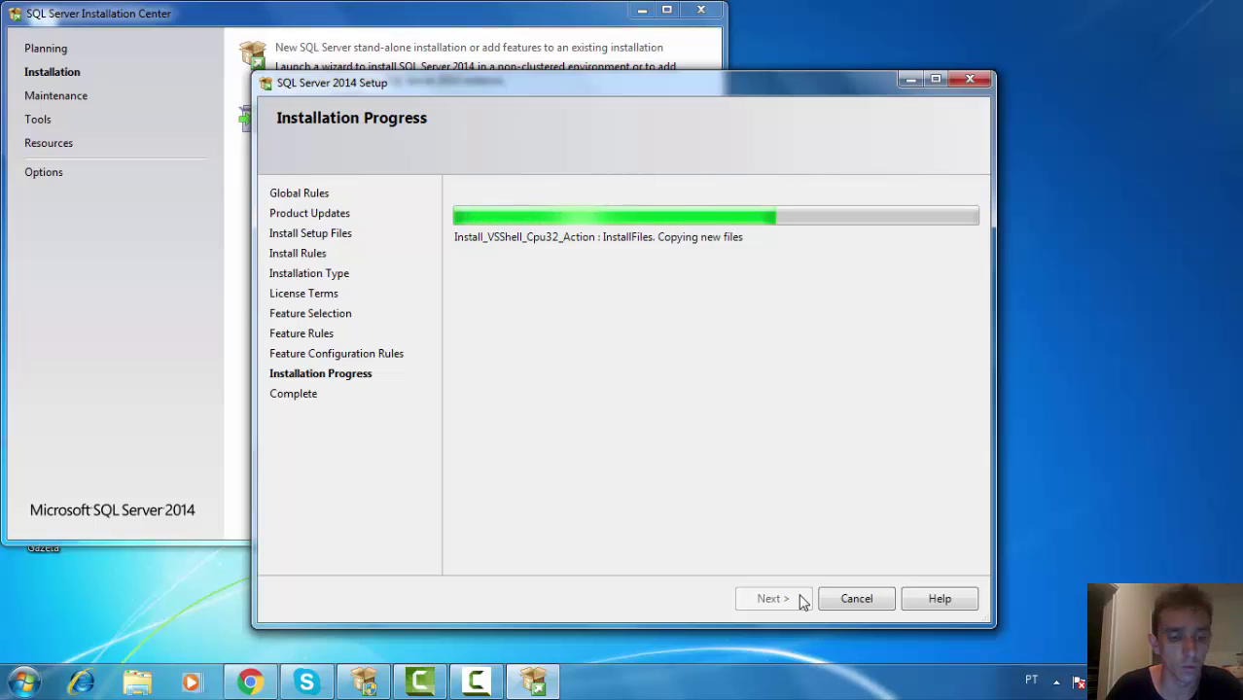
Step: Inspect the contents of the Microsoft SQL Server 2014 group in the installed programs list during the installation
key(super)
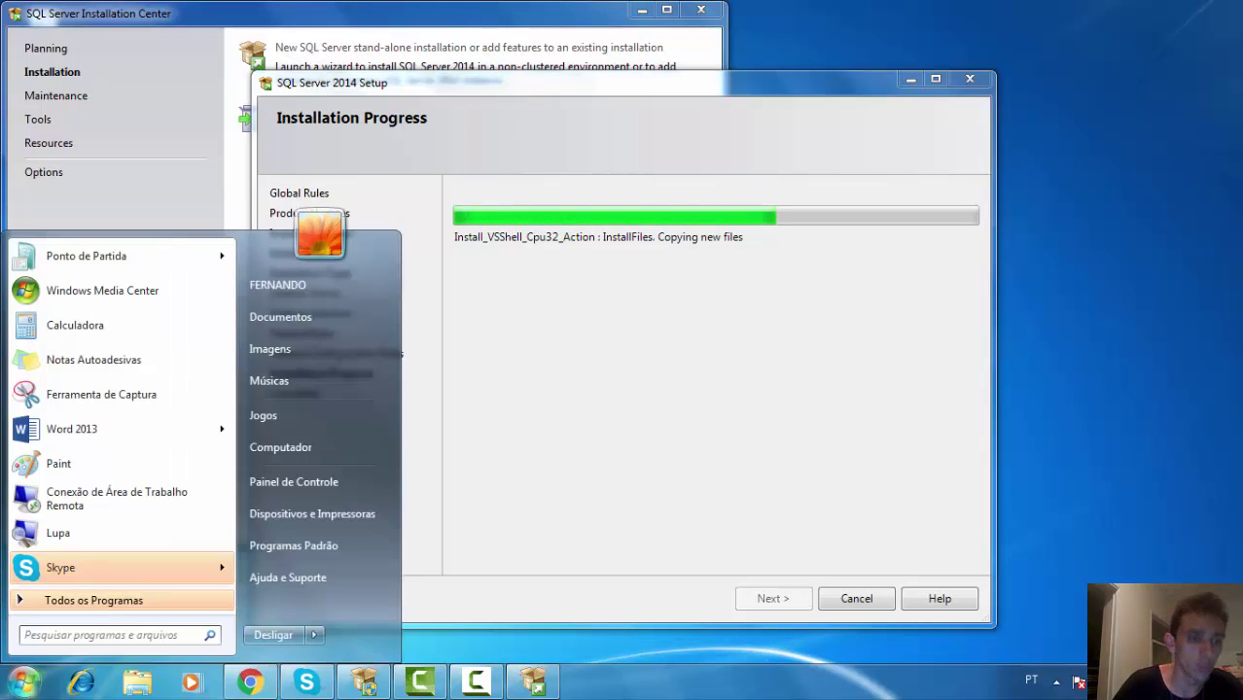
click(204, 602)
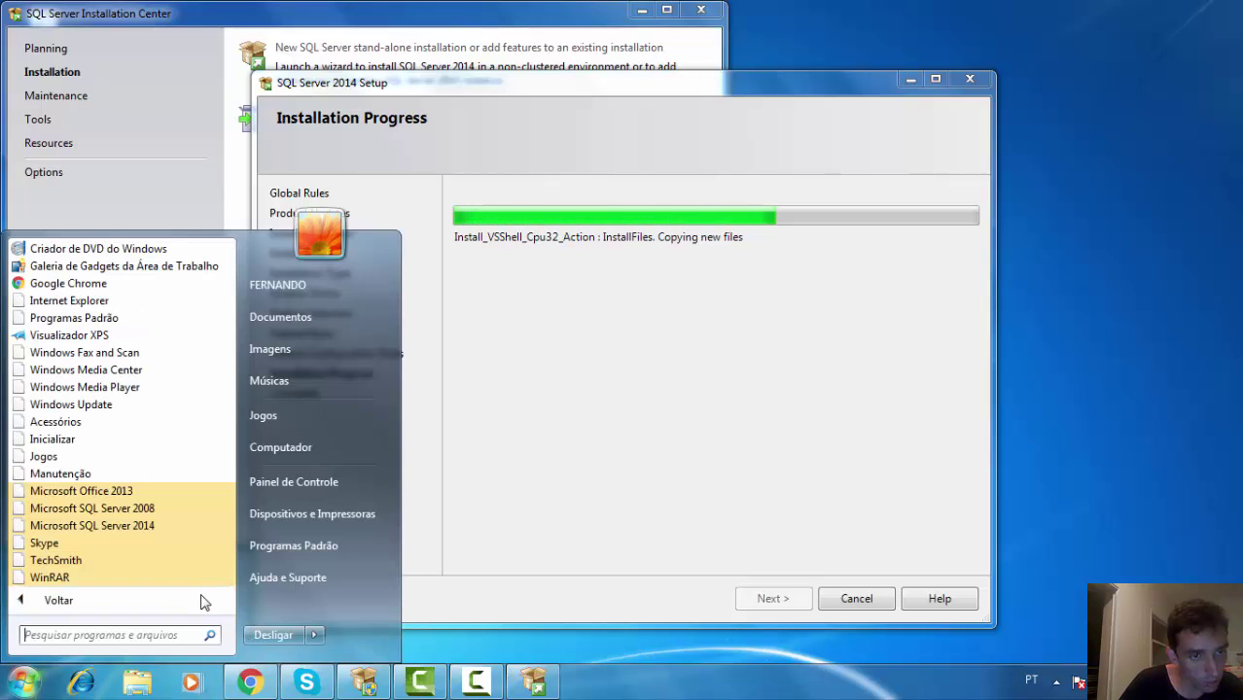
click(189, 530)
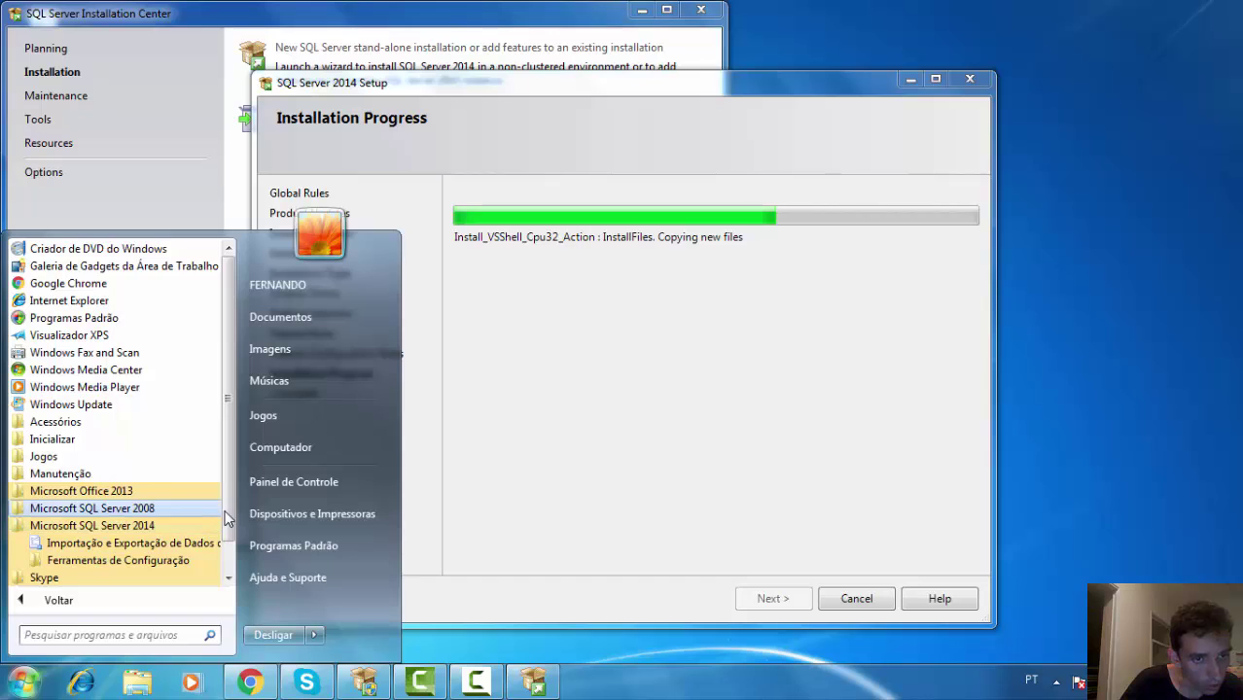
drag(227, 519, 225, 544)
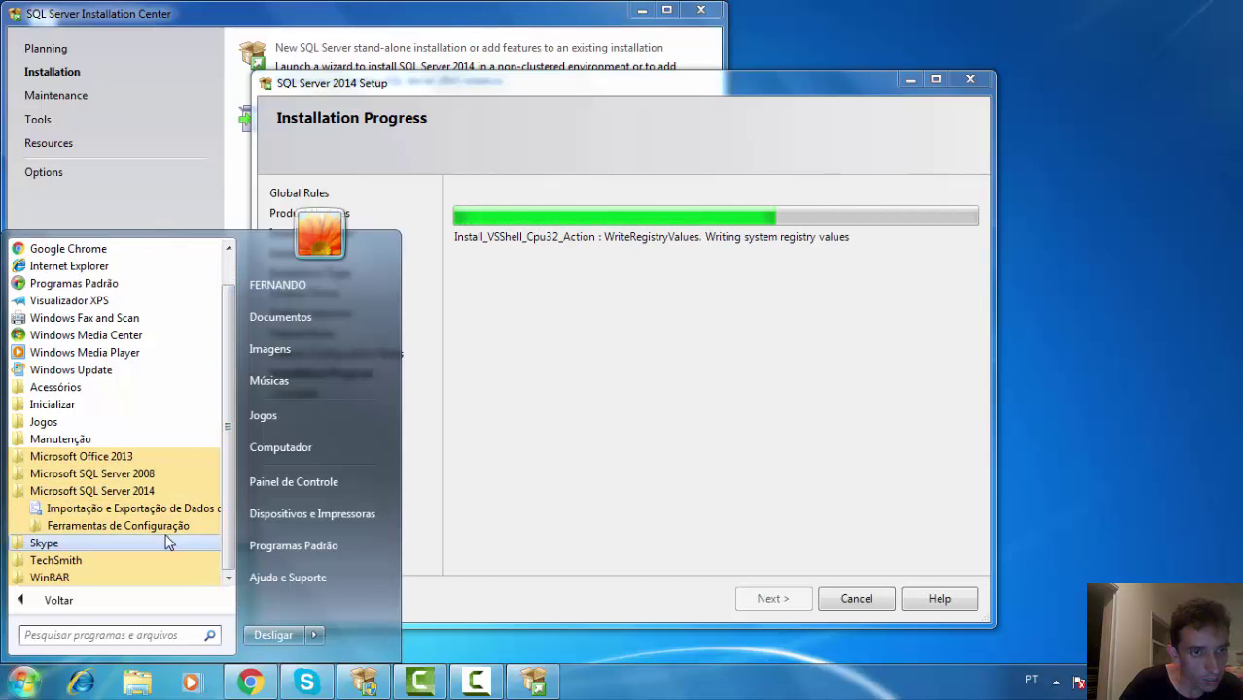
click(93, 491)
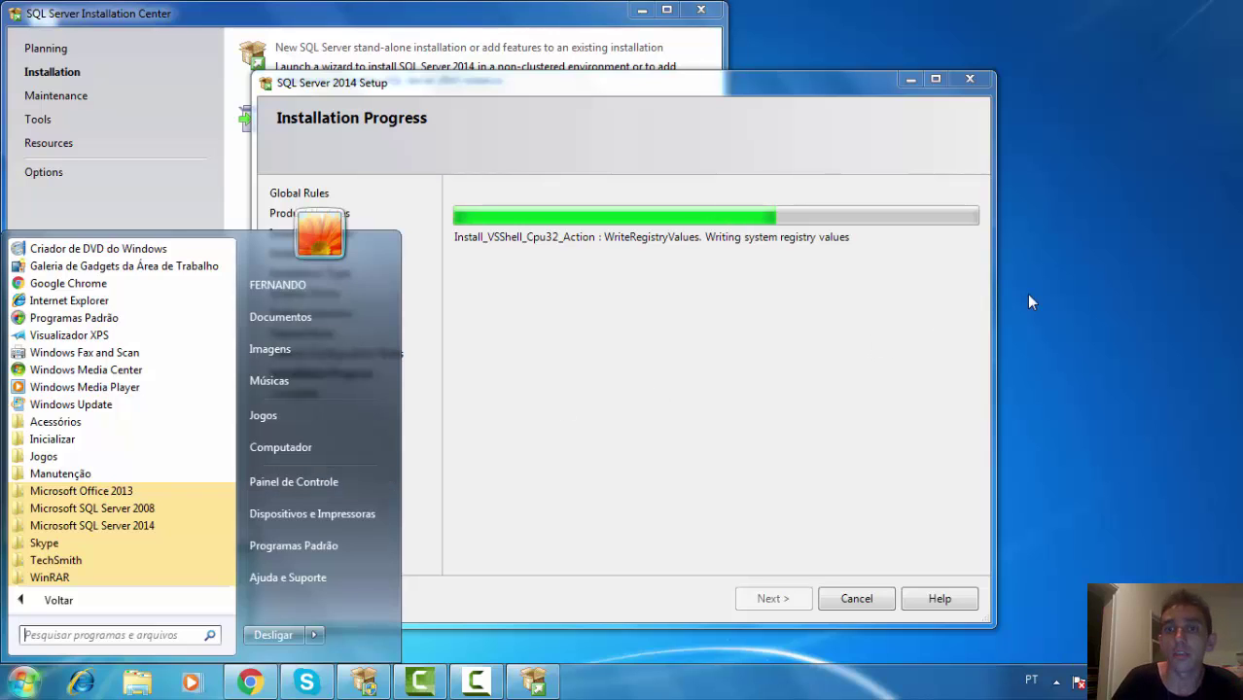
click(946, 315)
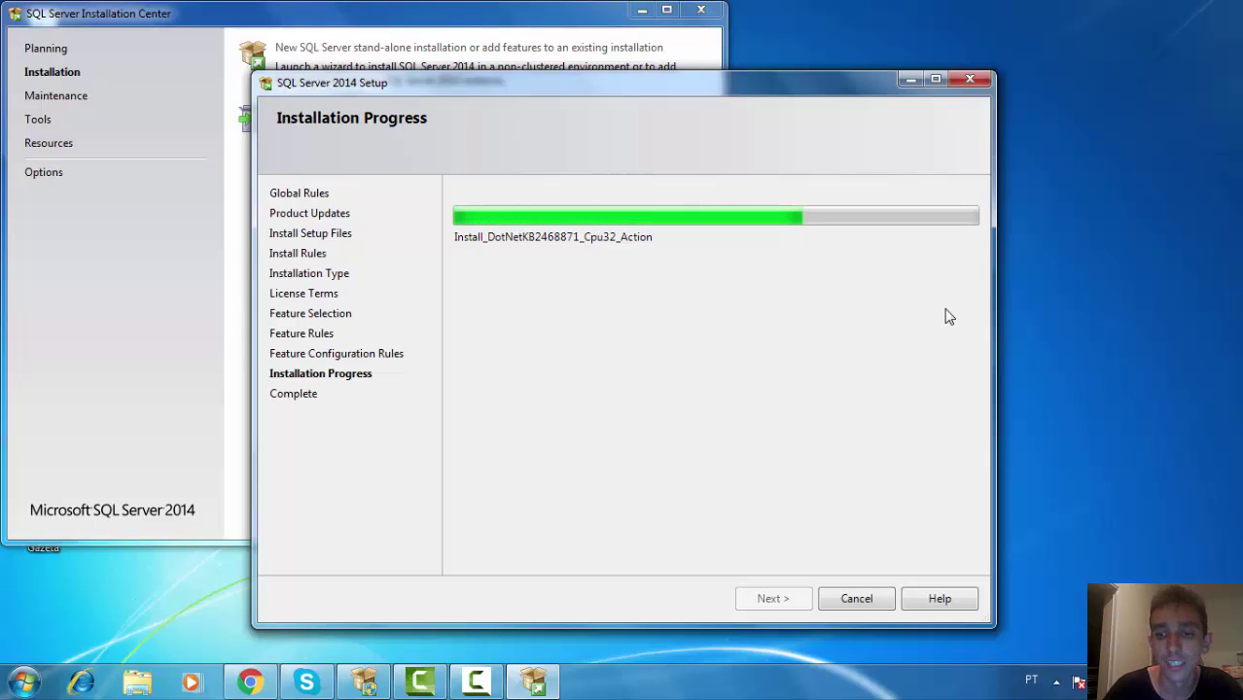
click(478, 682)
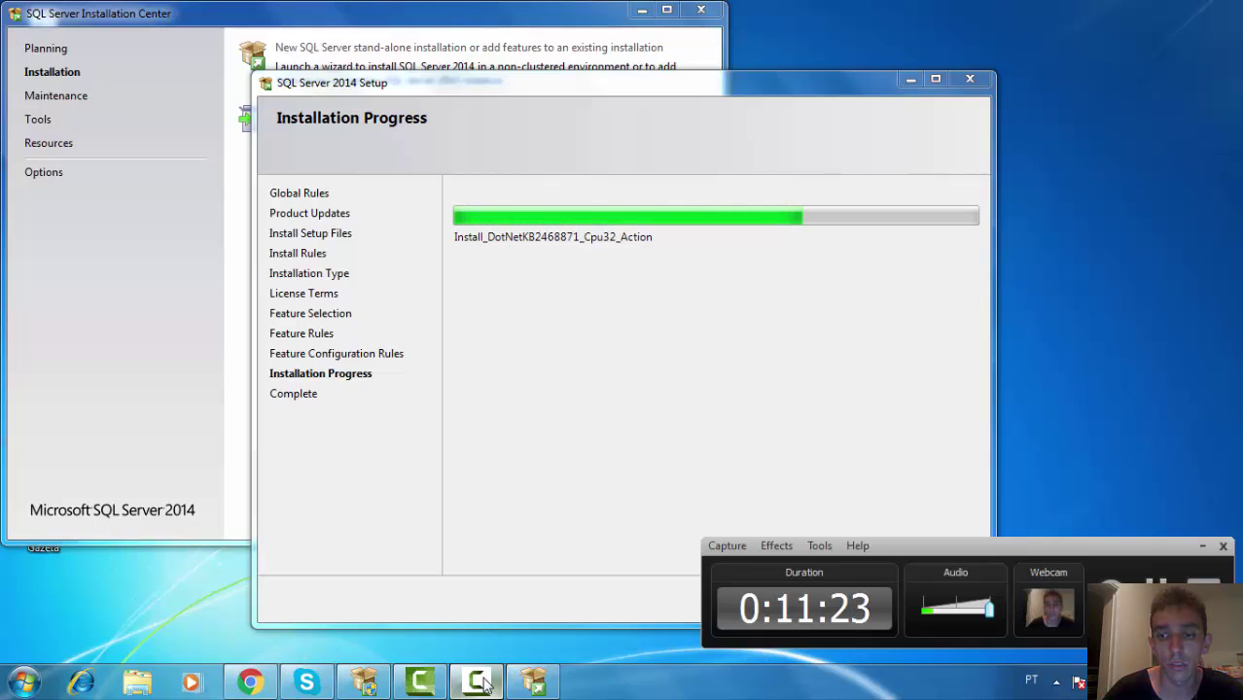
click(478, 682)
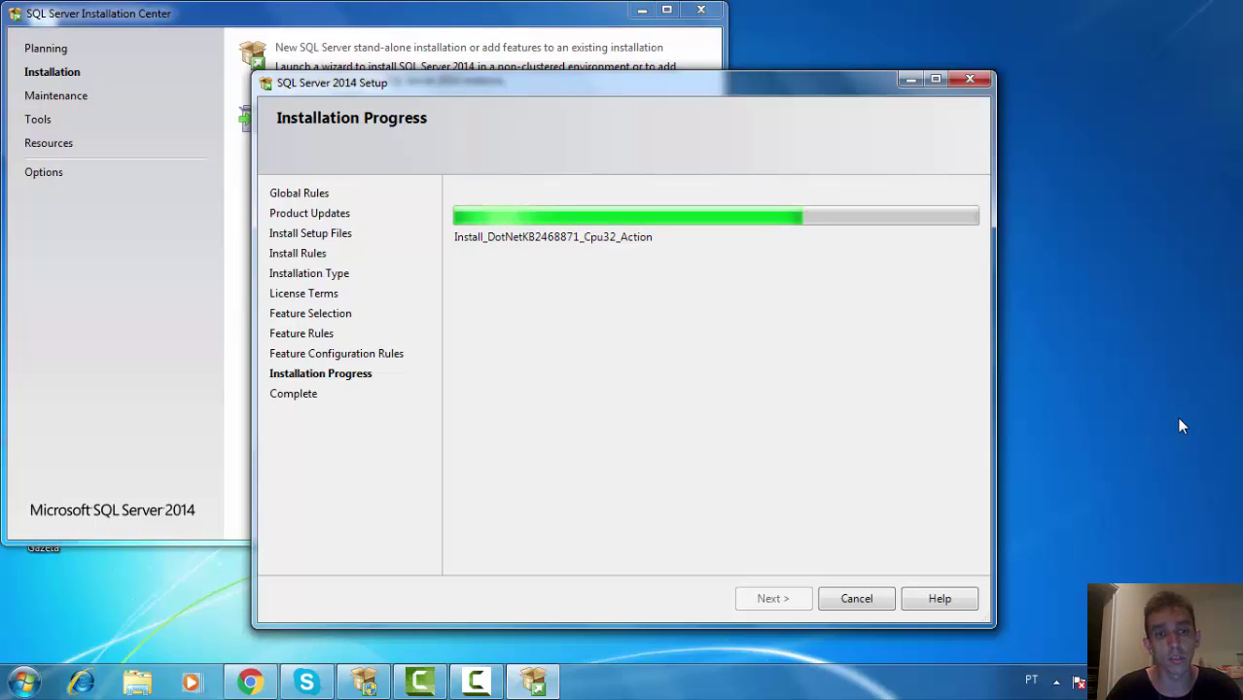
click(479, 683)
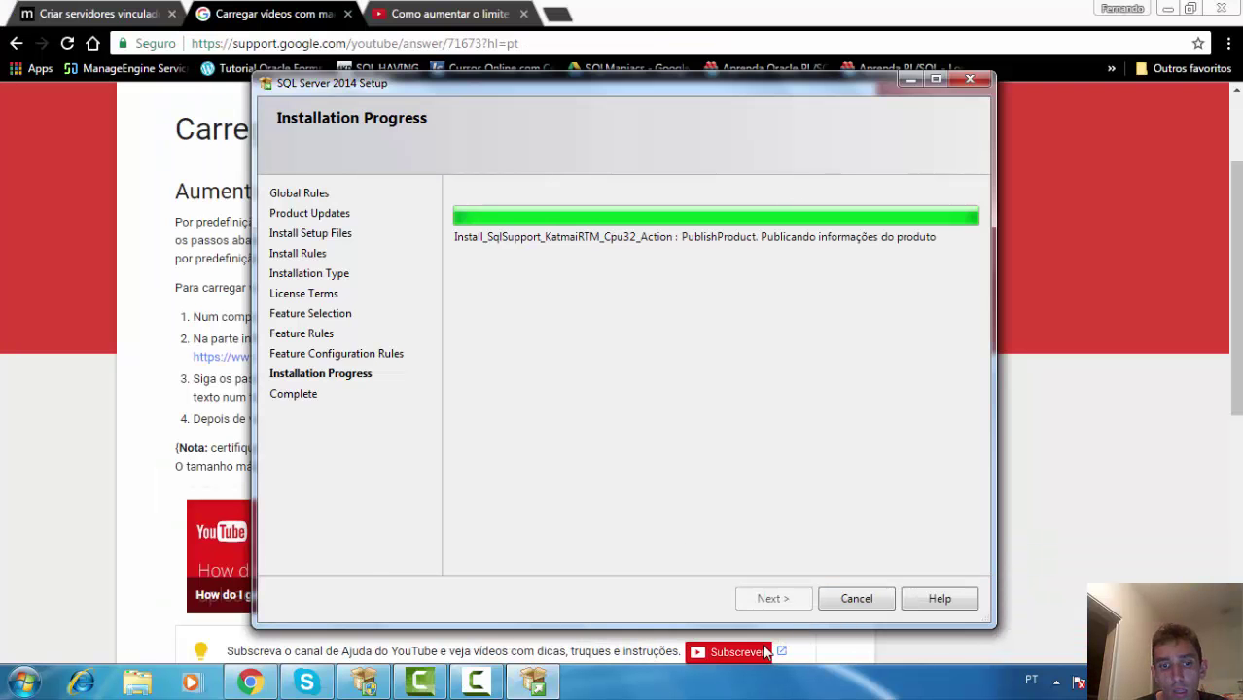
click(477, 683)
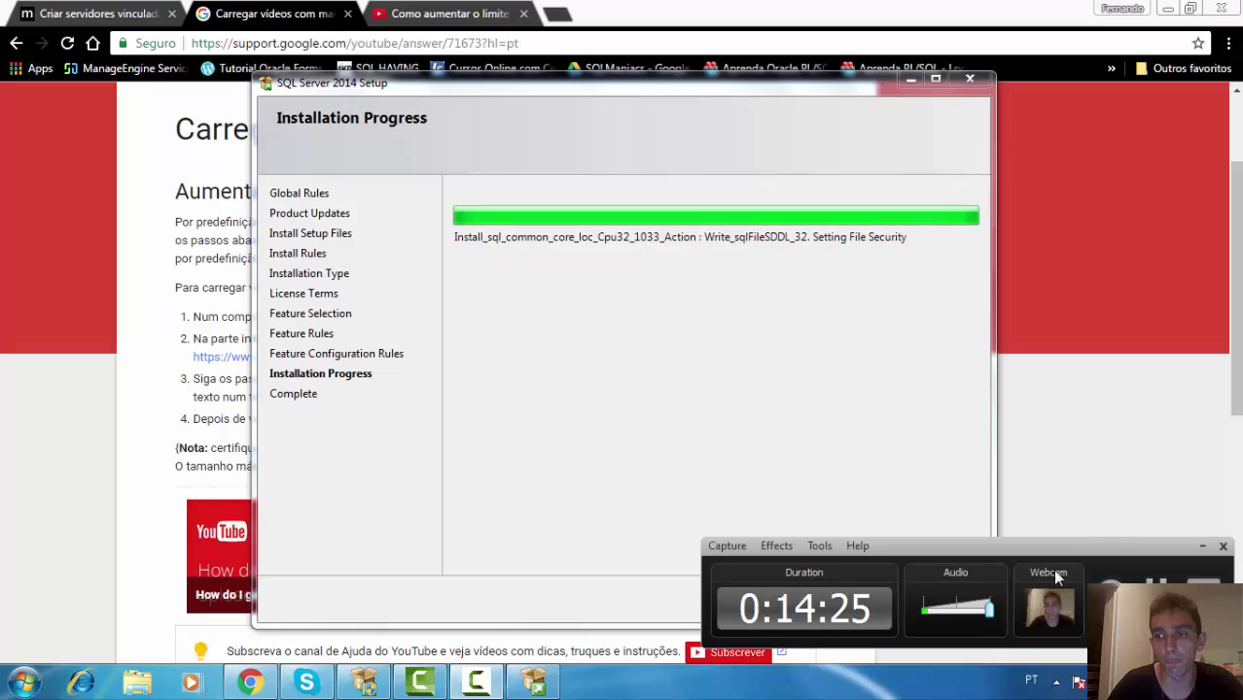
click(1202, 522)
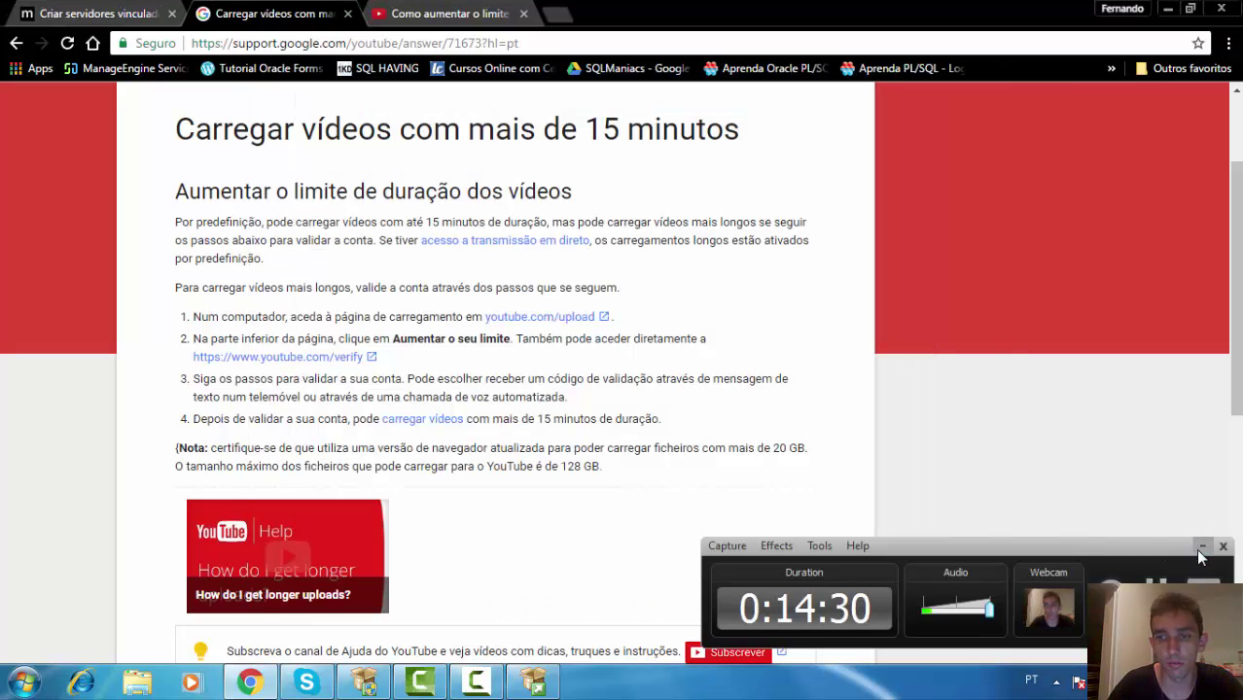
click(1200, 551)
click(548, 687)
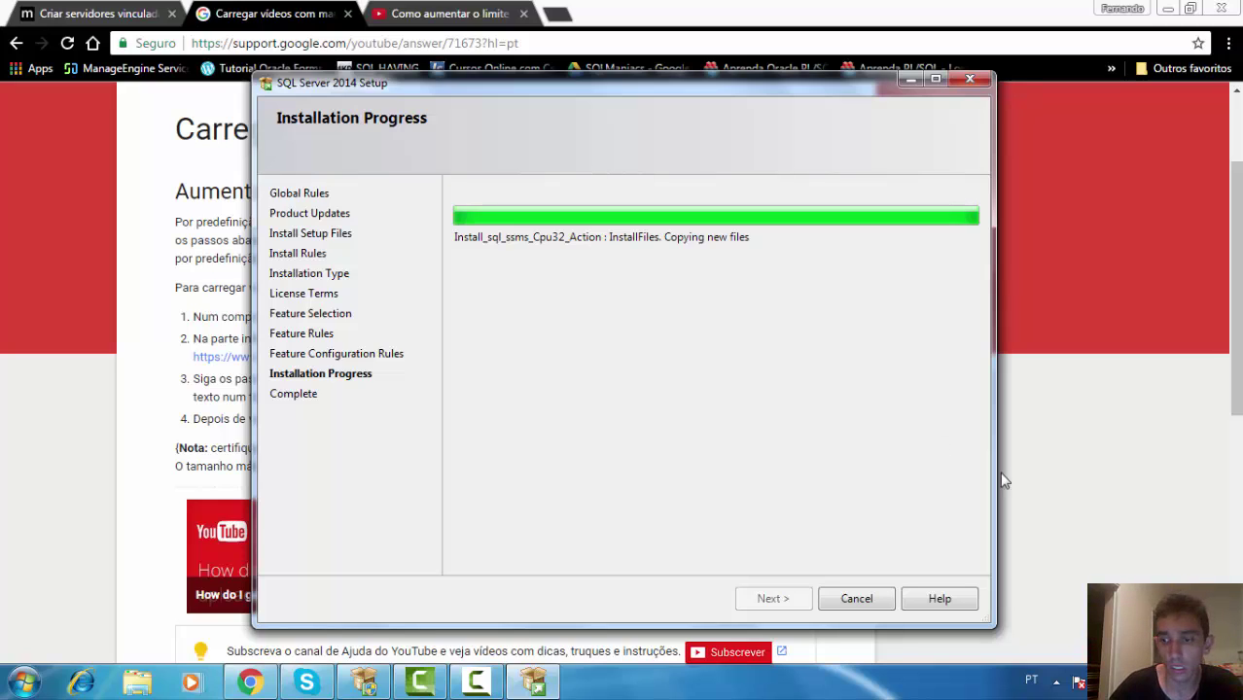
click(1205, 681)
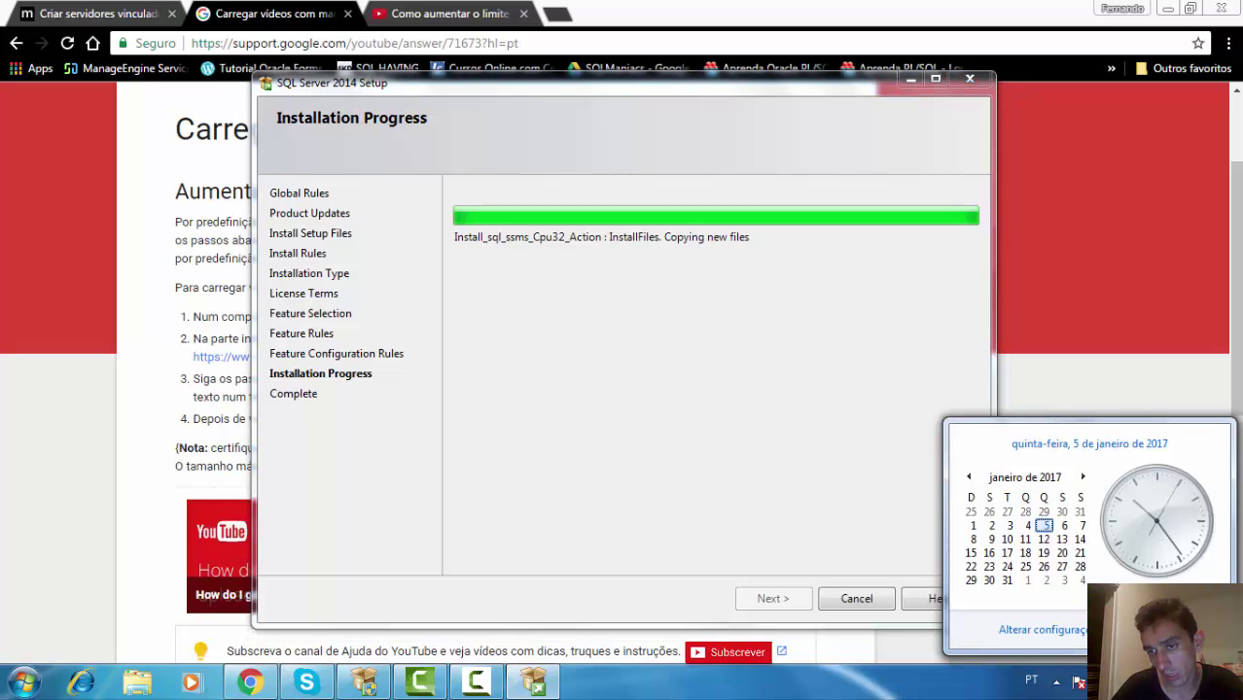
click(1124, 395)
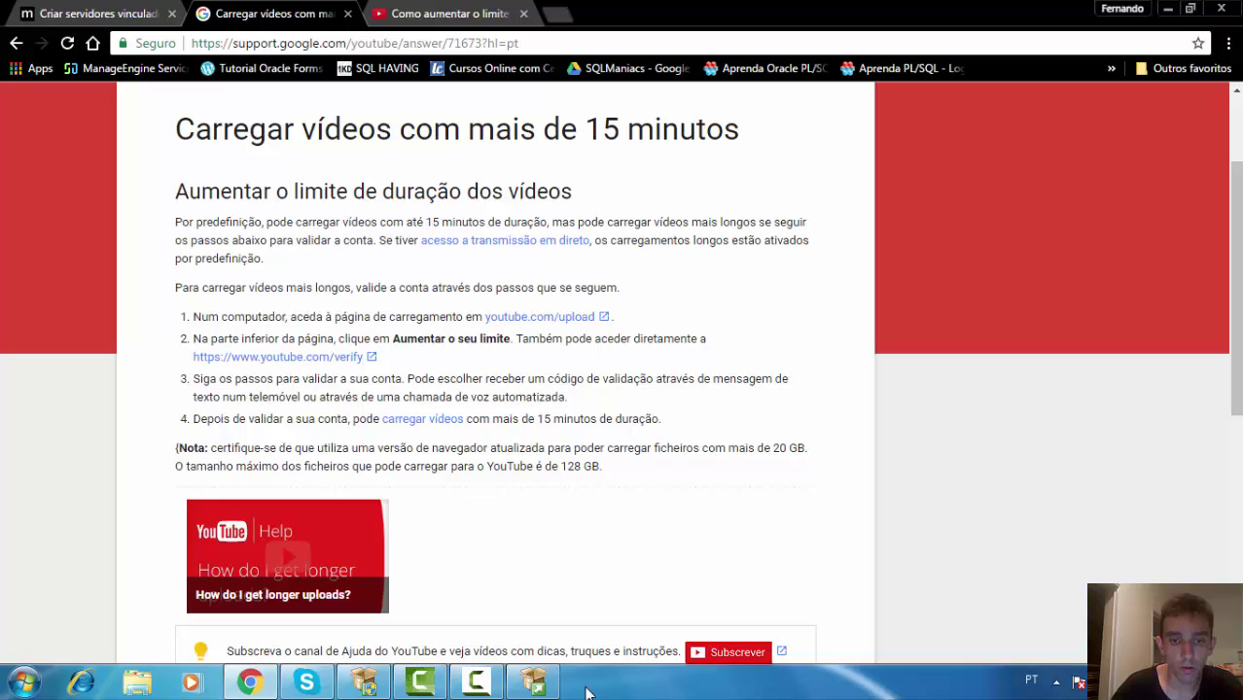
Step: Return to SQL Server 2014 Setup, dismiss the color scheme prompt, acknowledge the restart notice and review the status of each feature
click(543, 684)
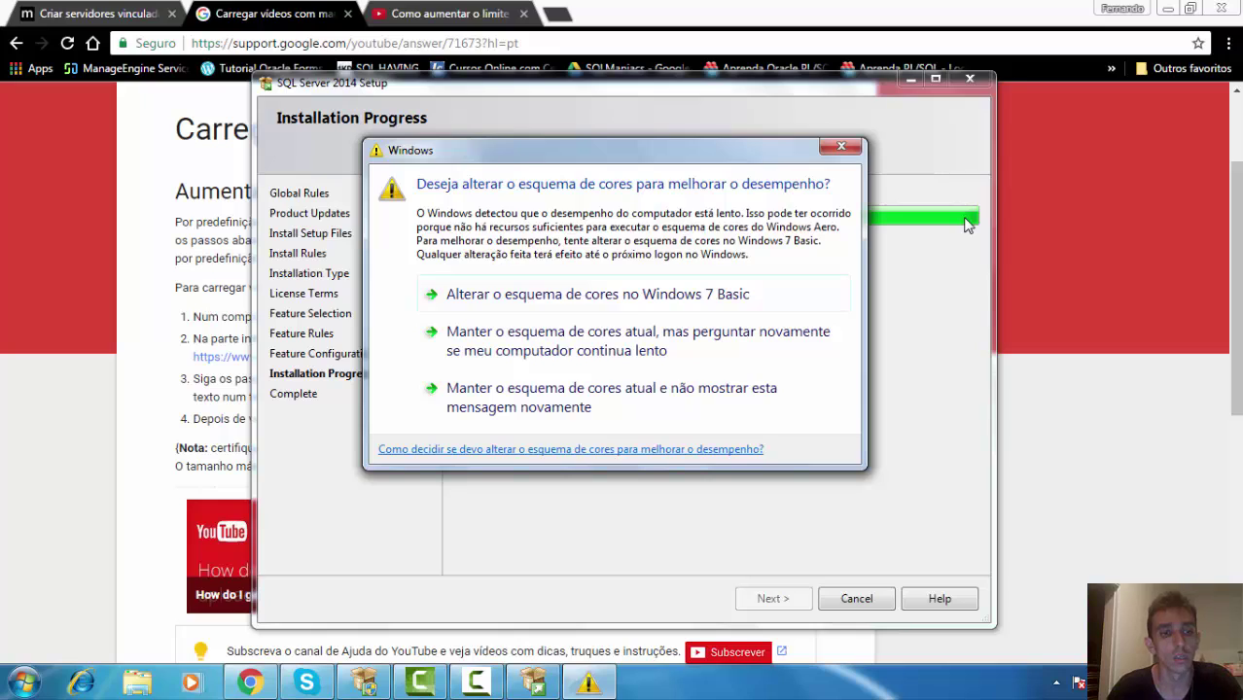
key(Escape)
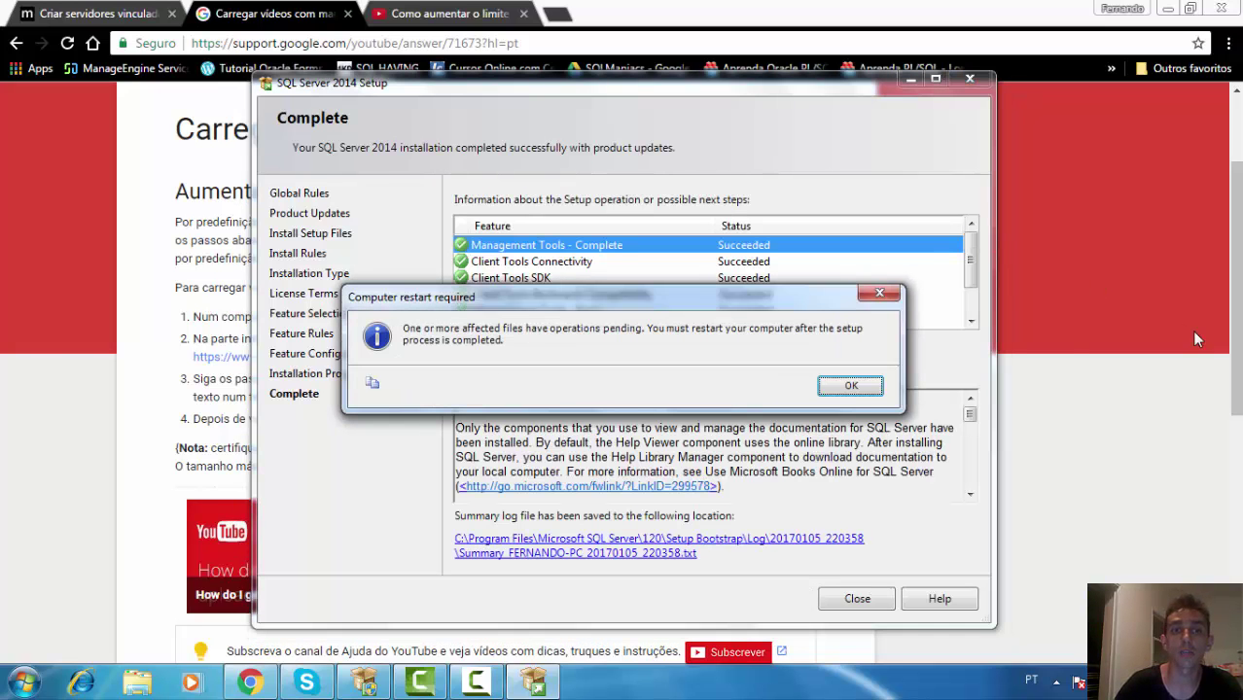
click(846, 387)
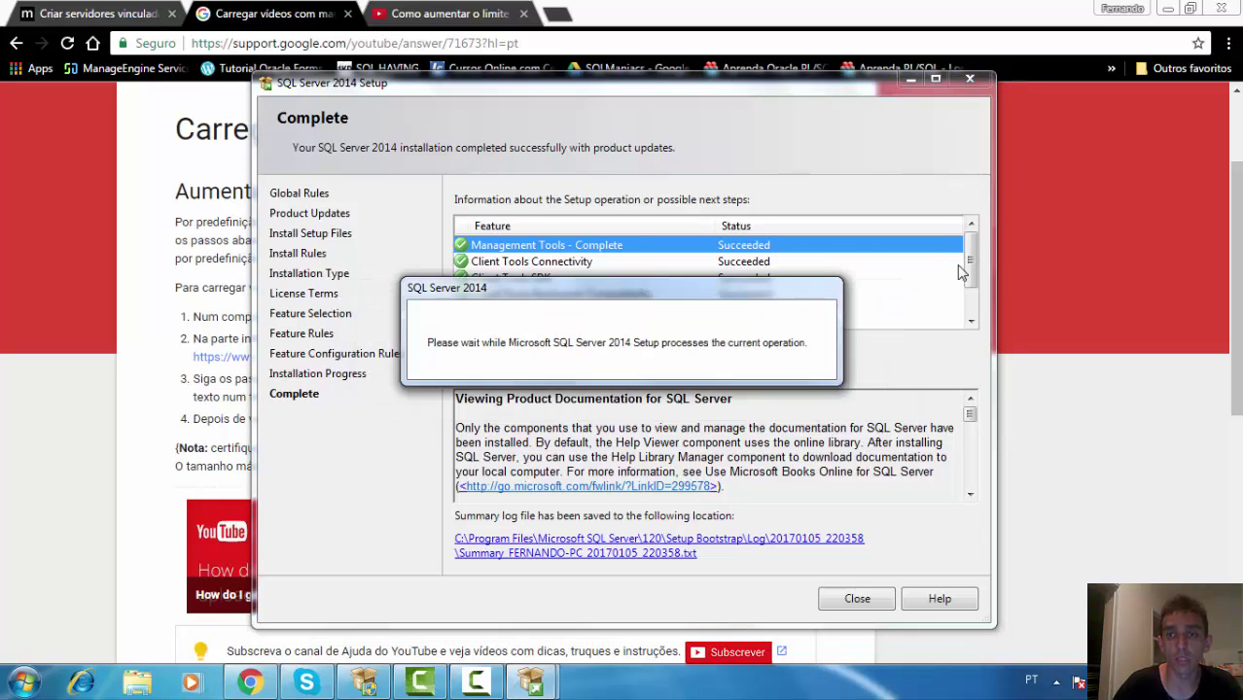
scroll(969, 319, down, 1)
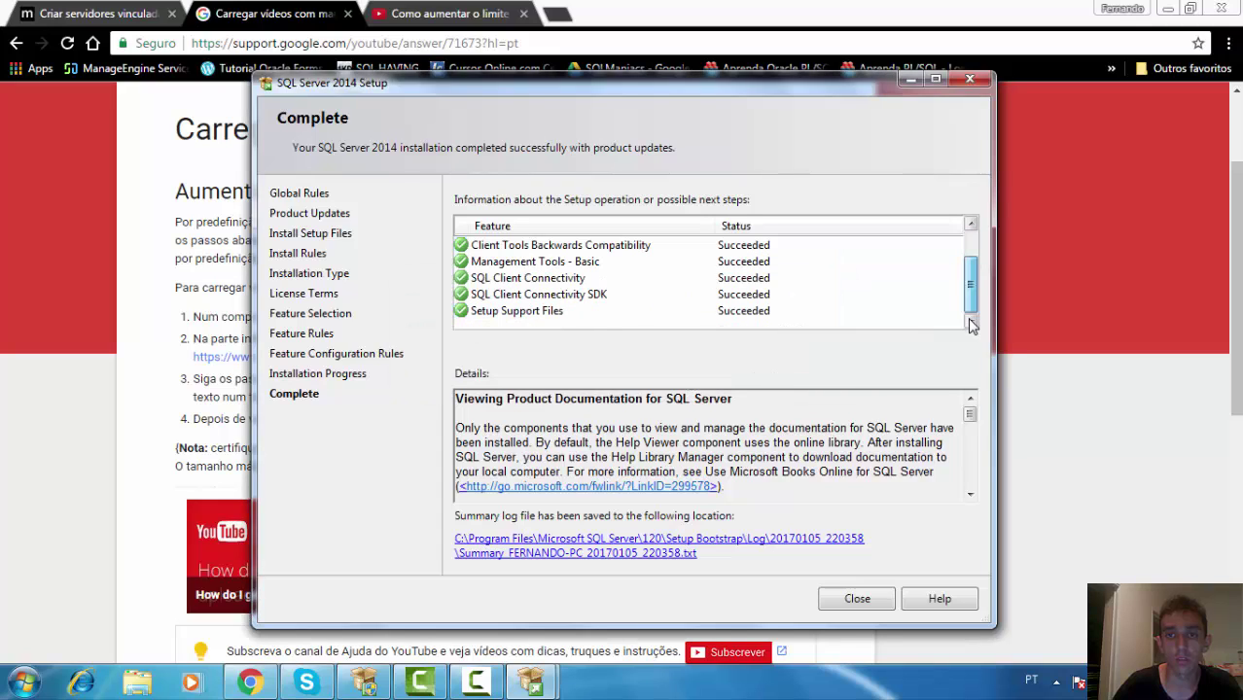
scroll(971, 309, up, 1)
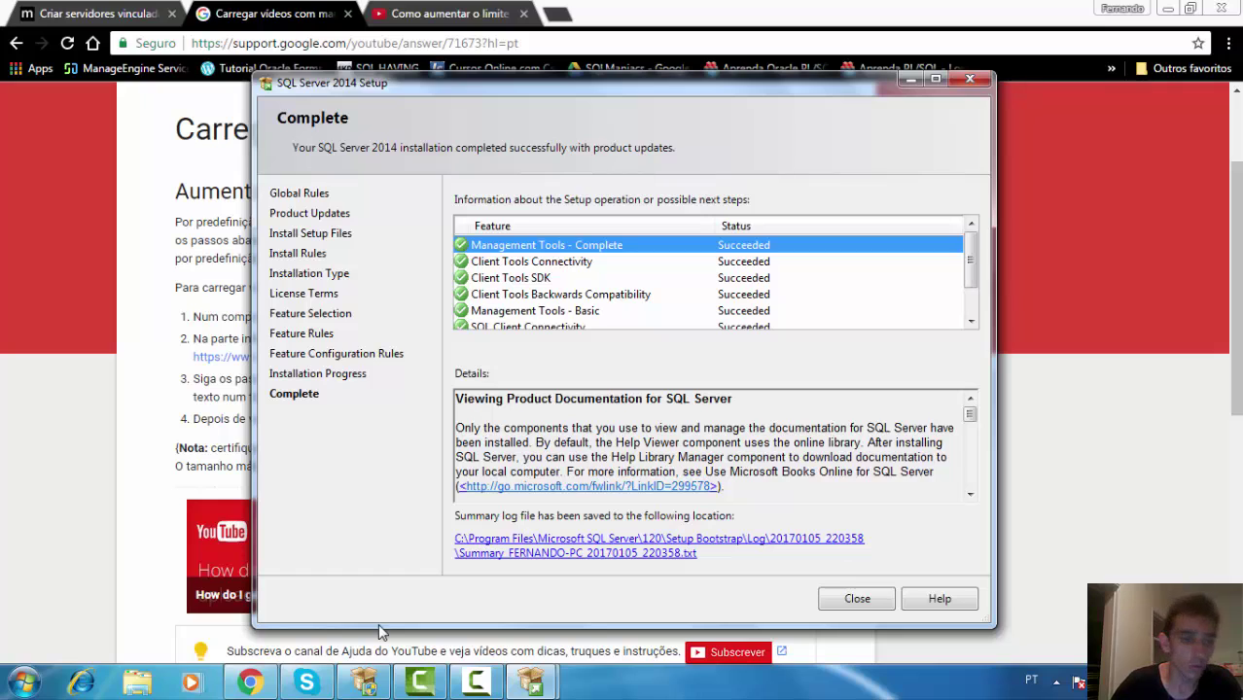
Step: Look for SQL Server 2014 Management Studio in the Microsoft SQL Server 2014 program group, and close the finished setup wizard
click(27, 681)
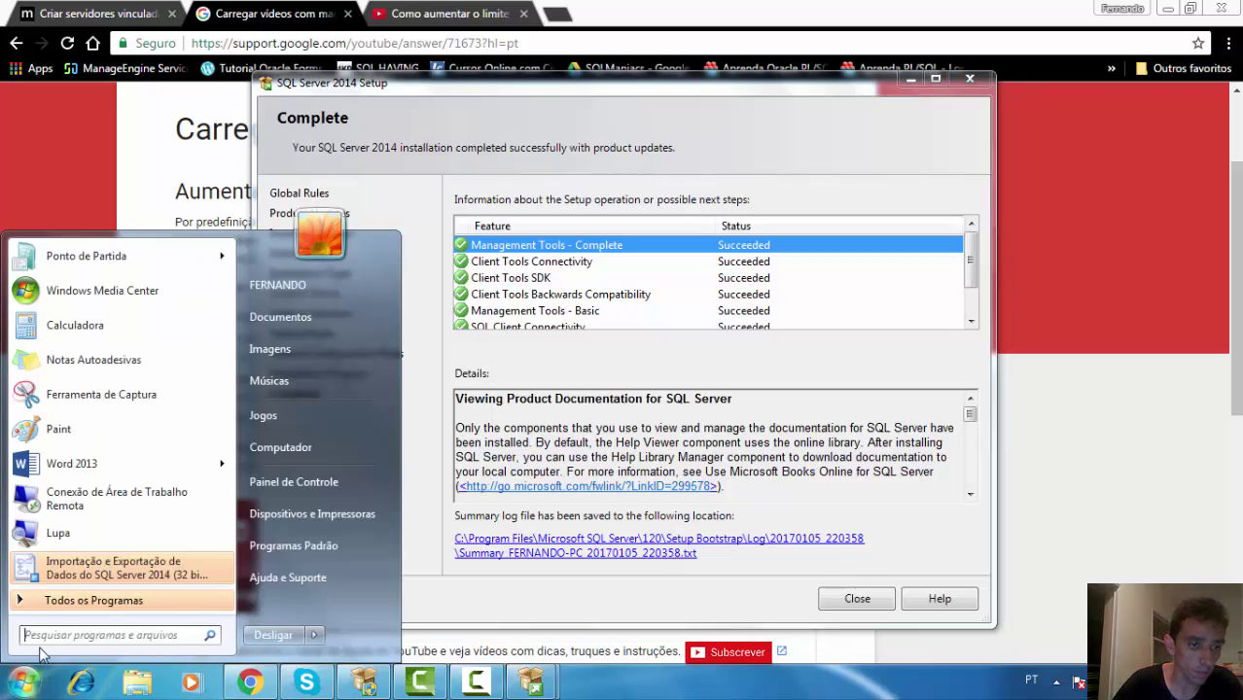
click(68, 601)
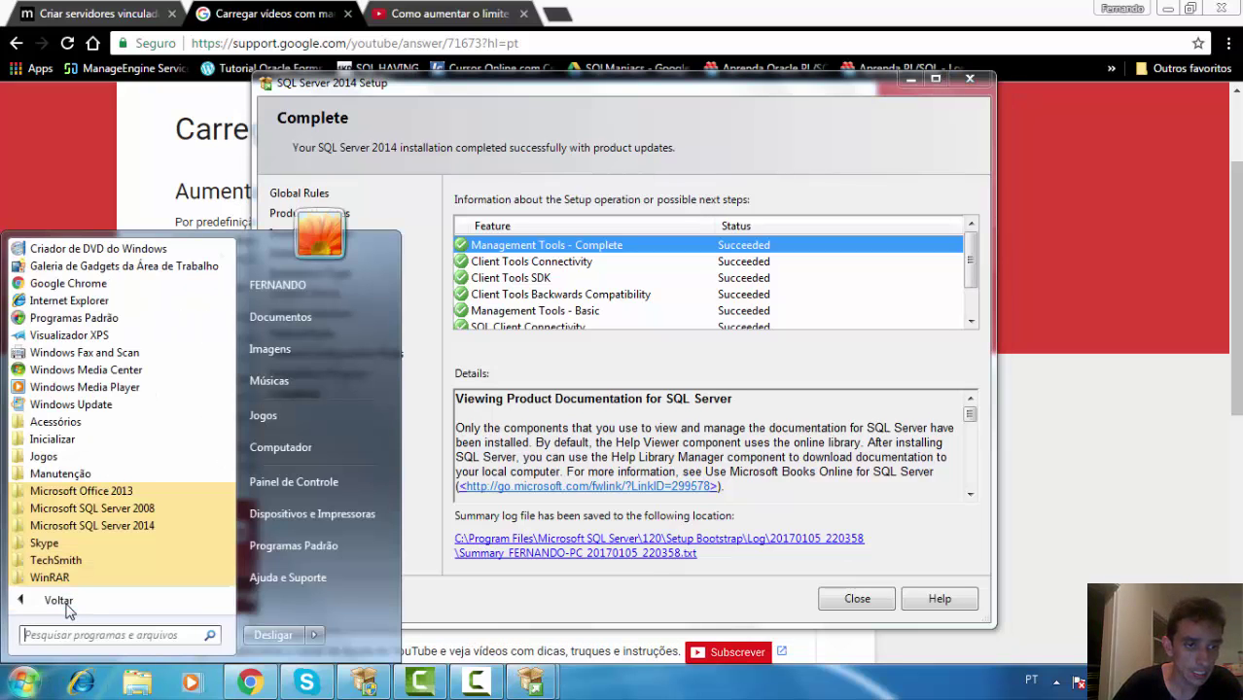
click(89, 526)
key(Down)
key(Down)
key(Down)
key(Down)
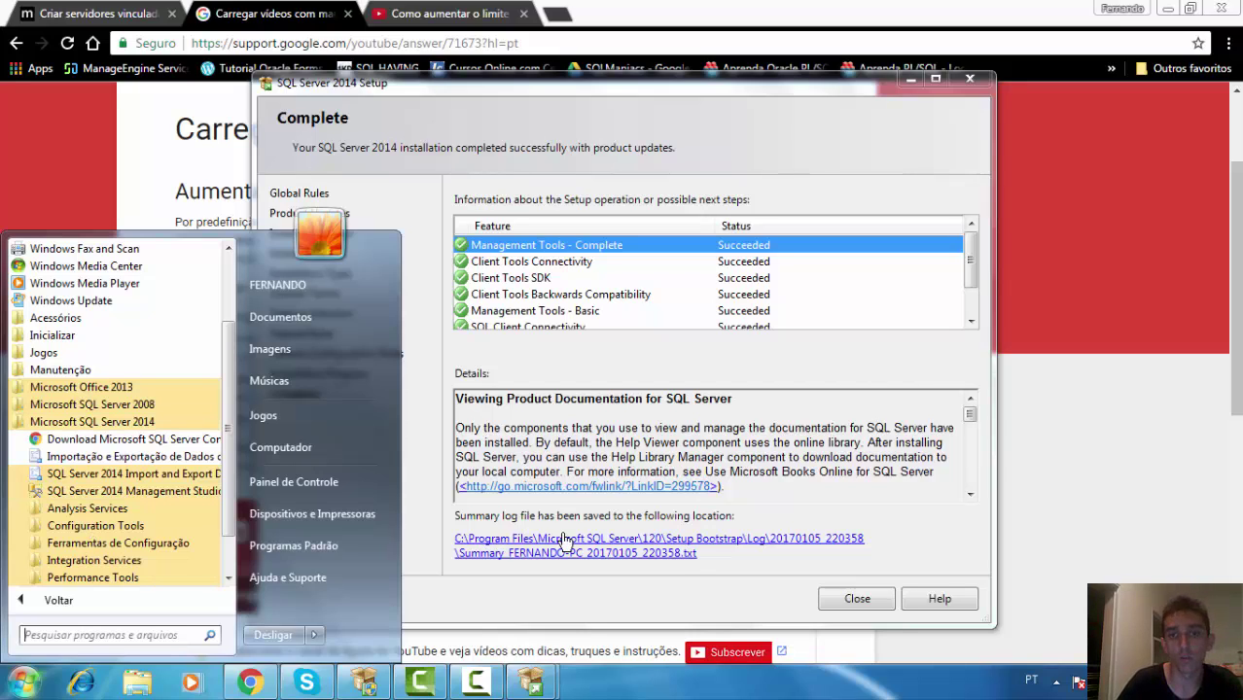
click(867, 598)
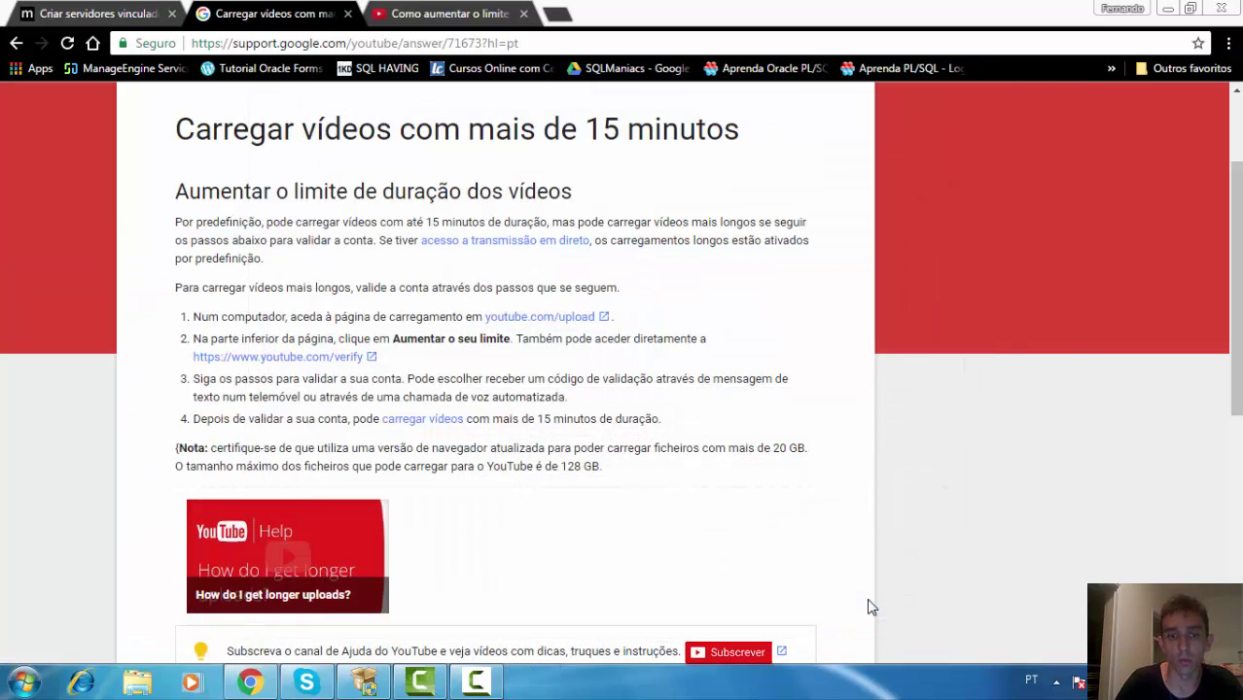
mouse_move(457, 670)
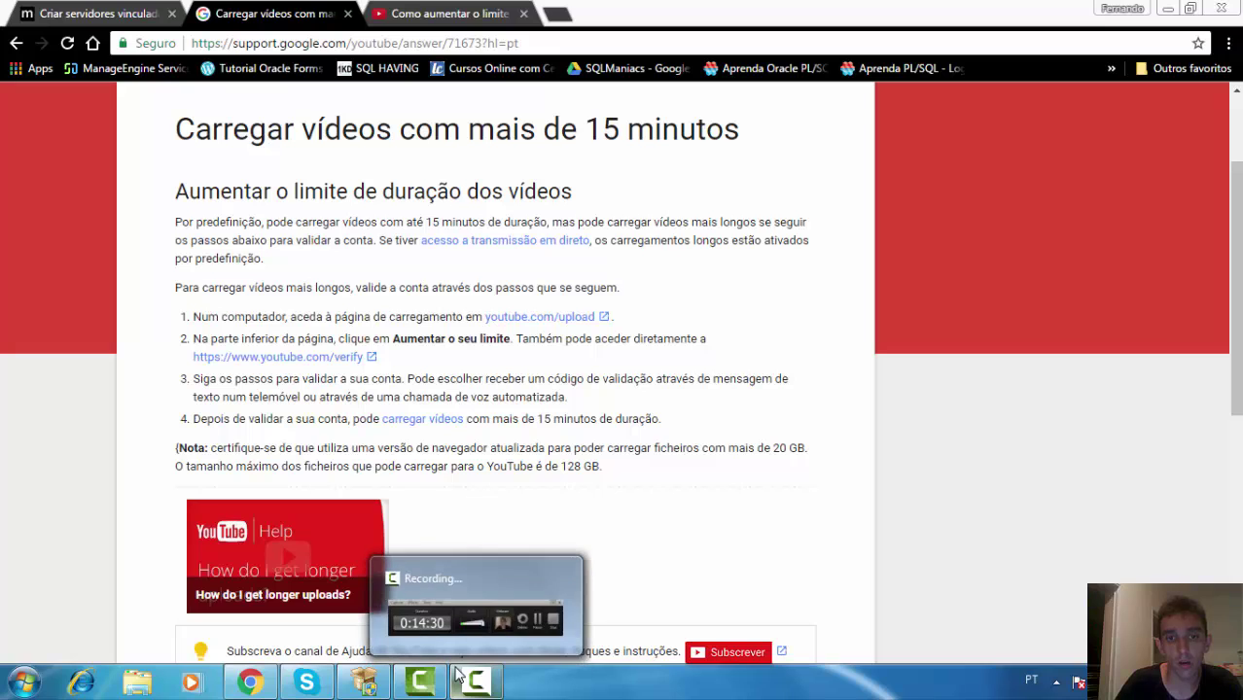
mouse_move(484, 603)
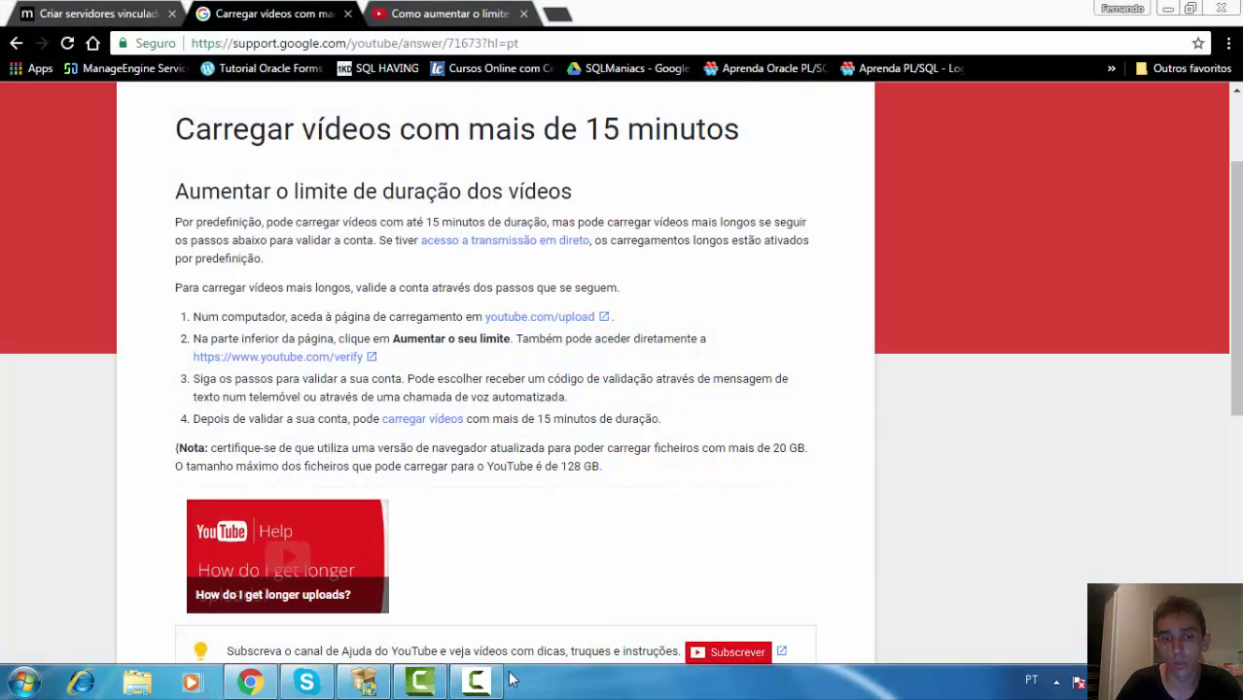
click(480, 681)
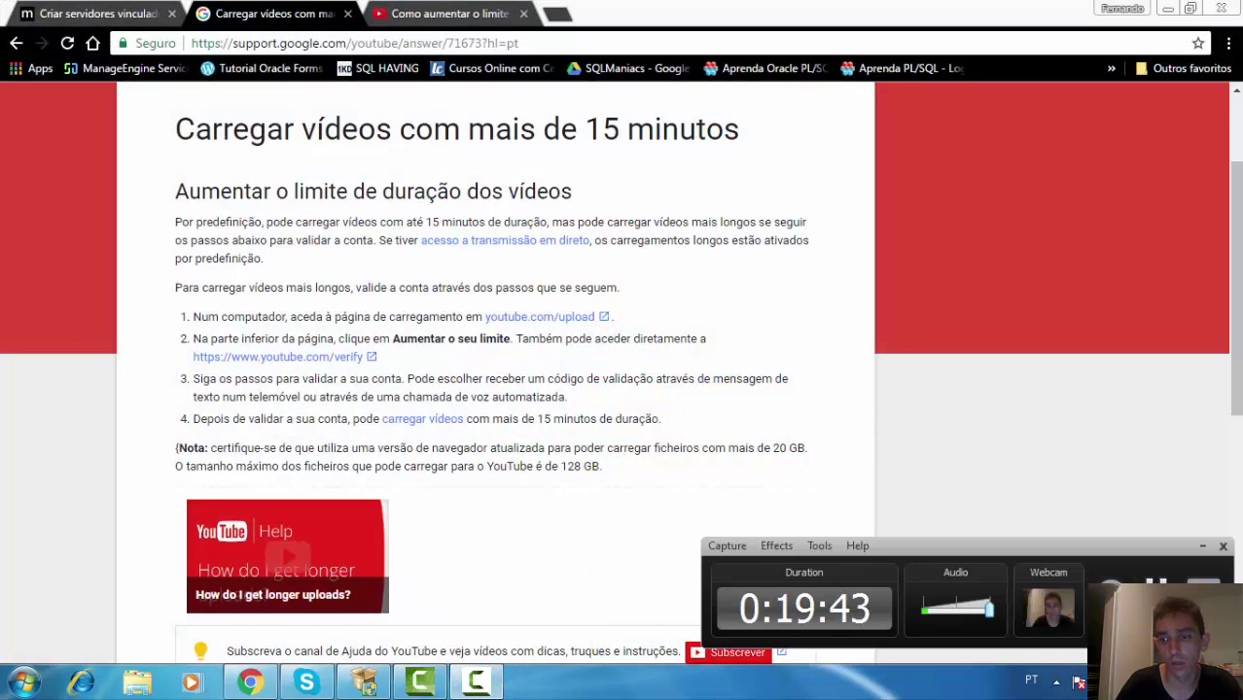